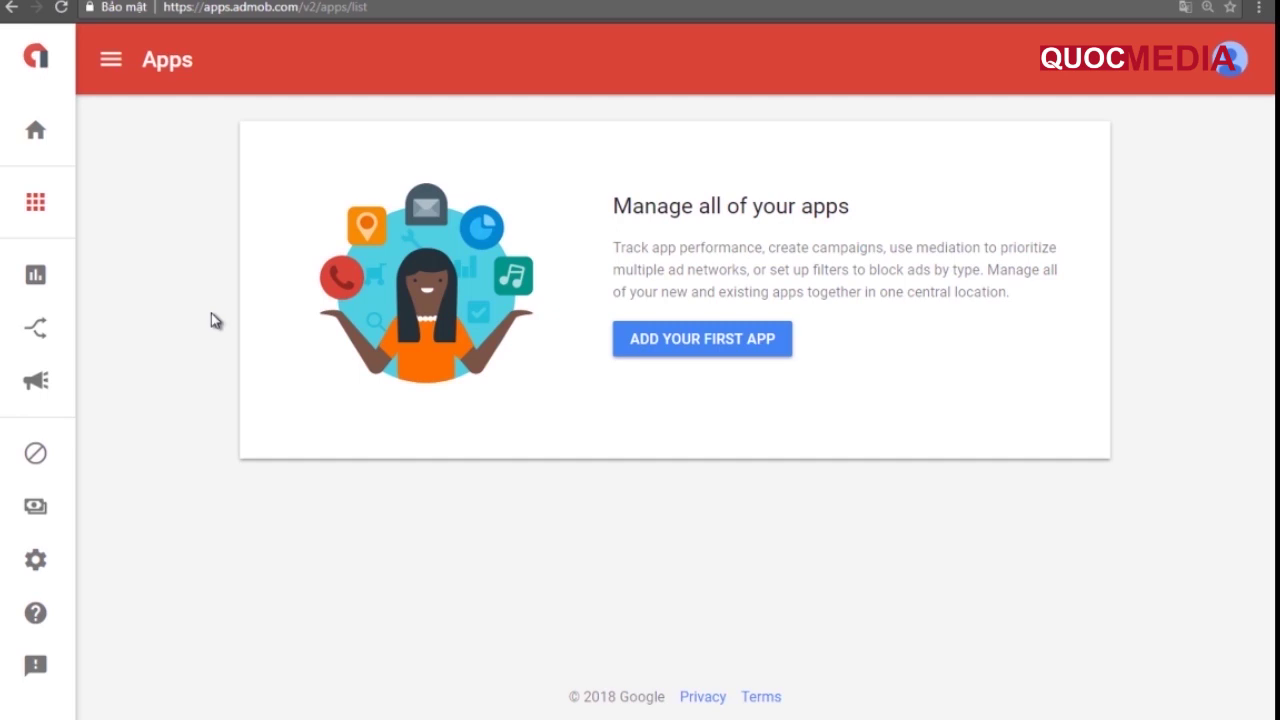
- Start adding a first app and mark it as not published on Google Play or the App Store
left_click(752, 342)
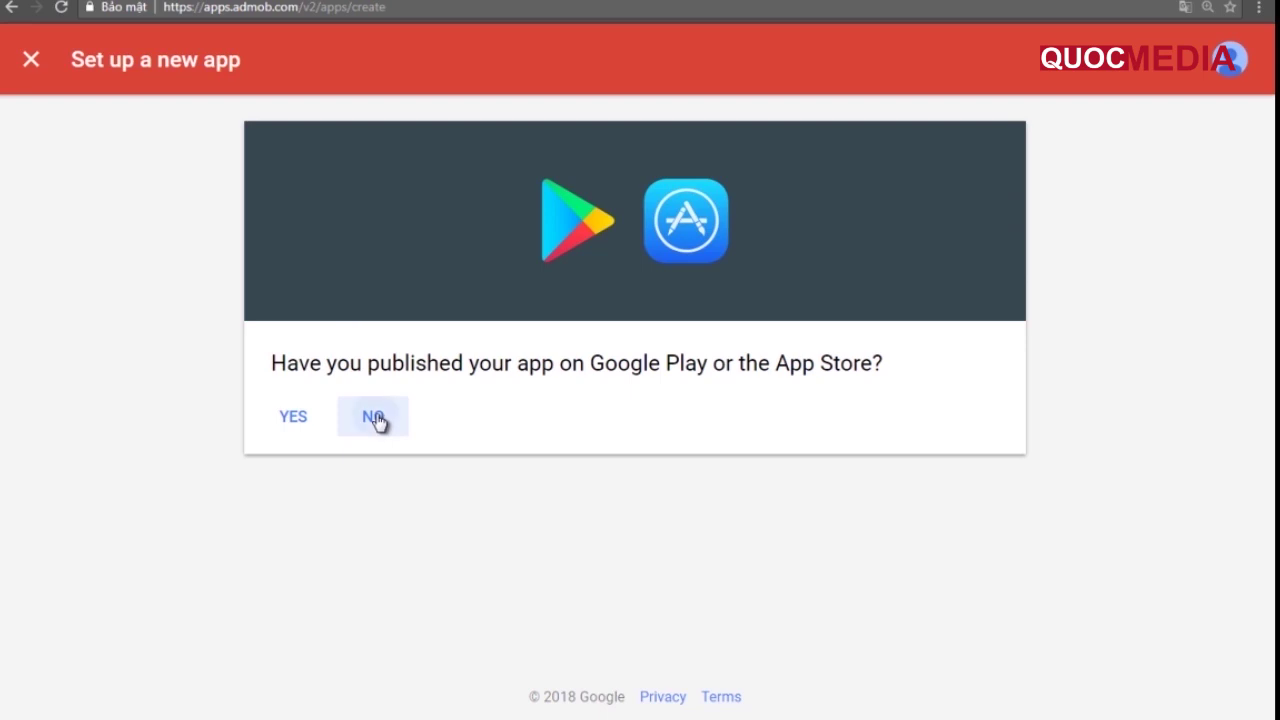
left_click(375, 418)
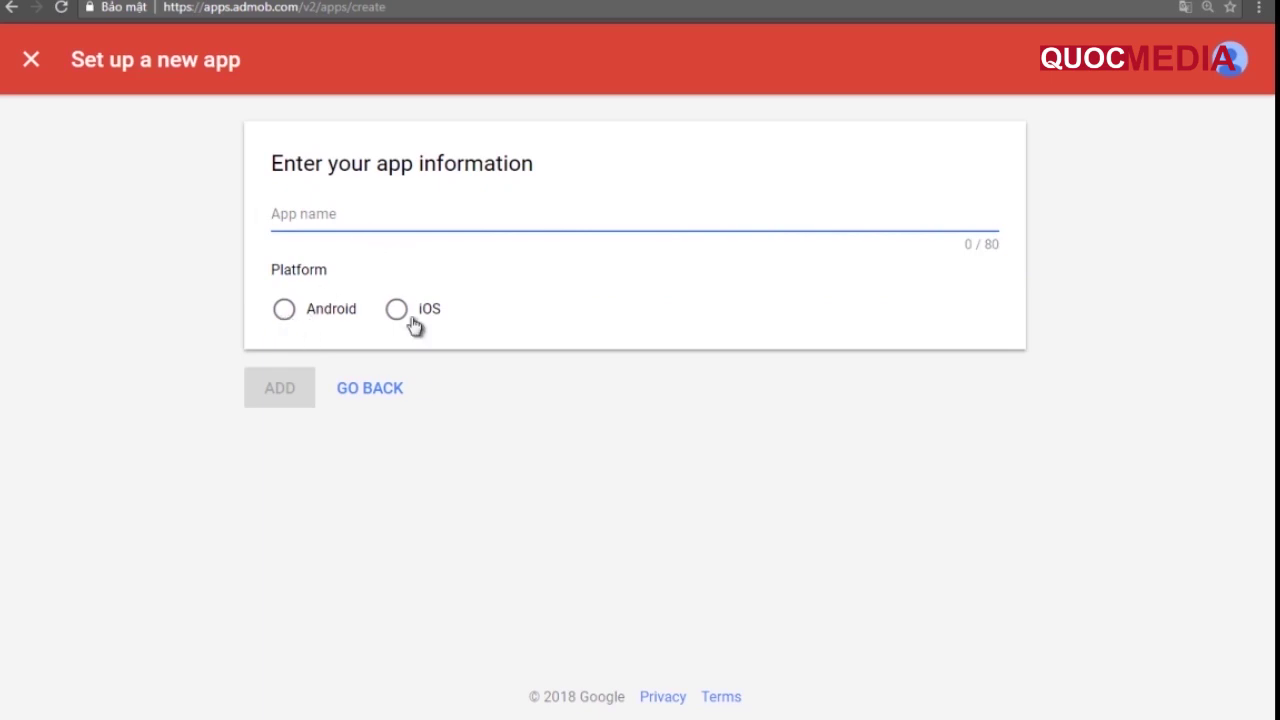
- Add an Android app named 'security mobile app'
left_click(283, 313)
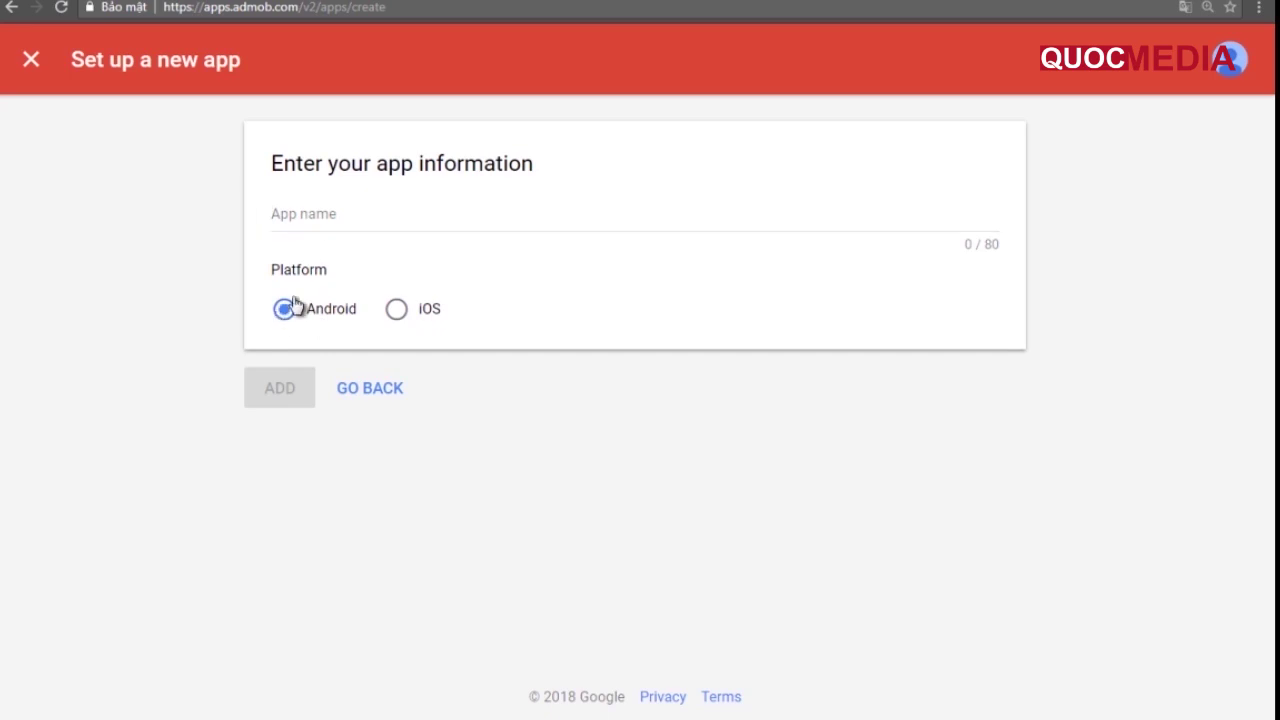
left_click(321, 209)
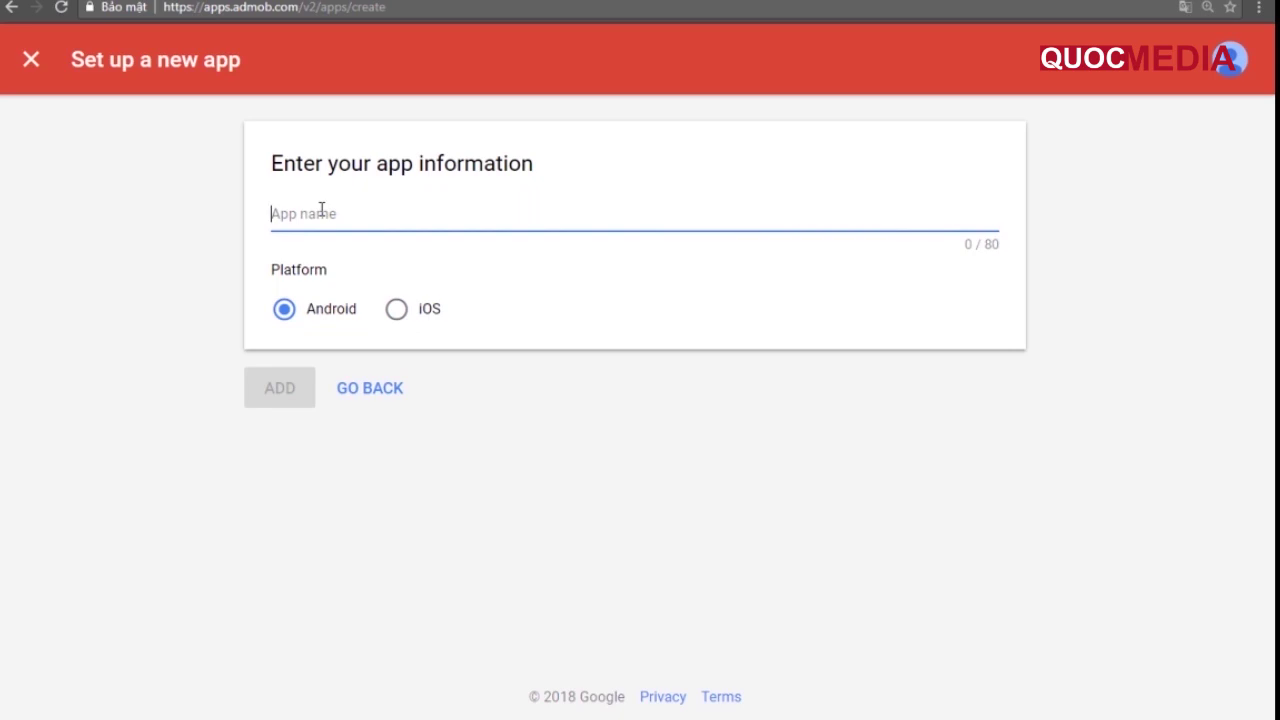
type("security")
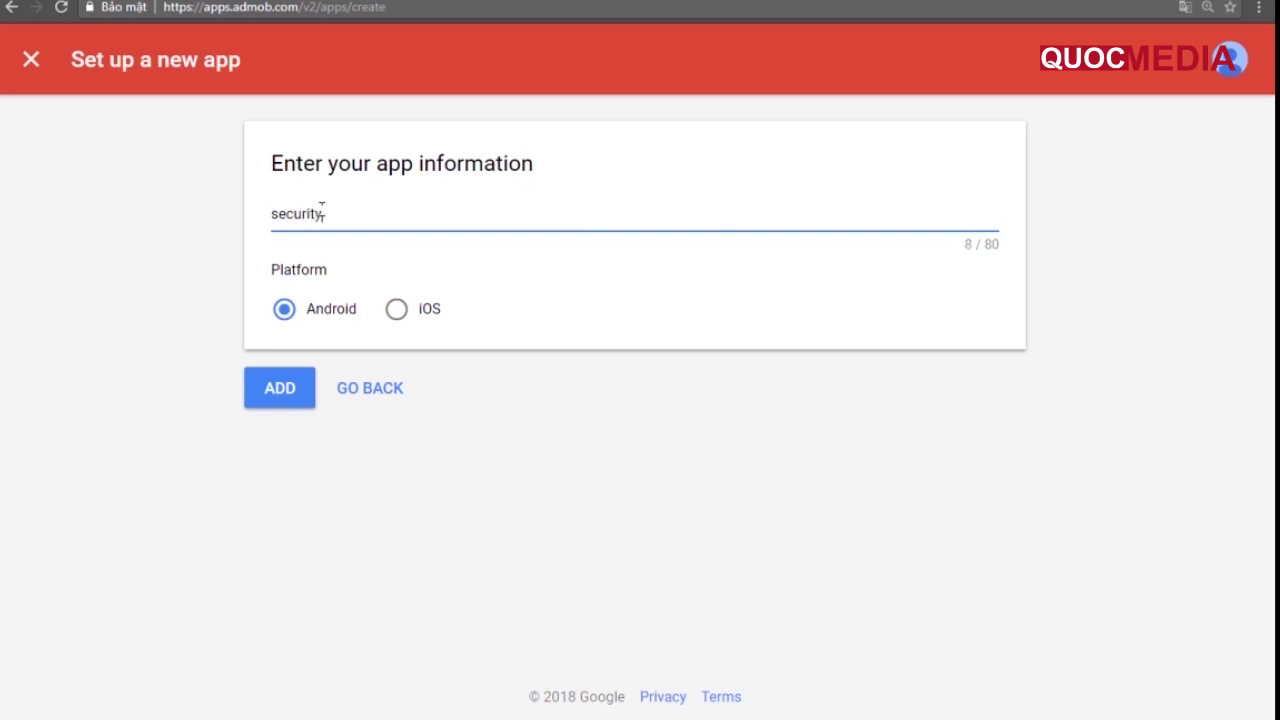
type("-mobile")
left_click(321, 213)
key("BackSpace")
left_click(366, 214)
type("app")
left_click(284, 398)
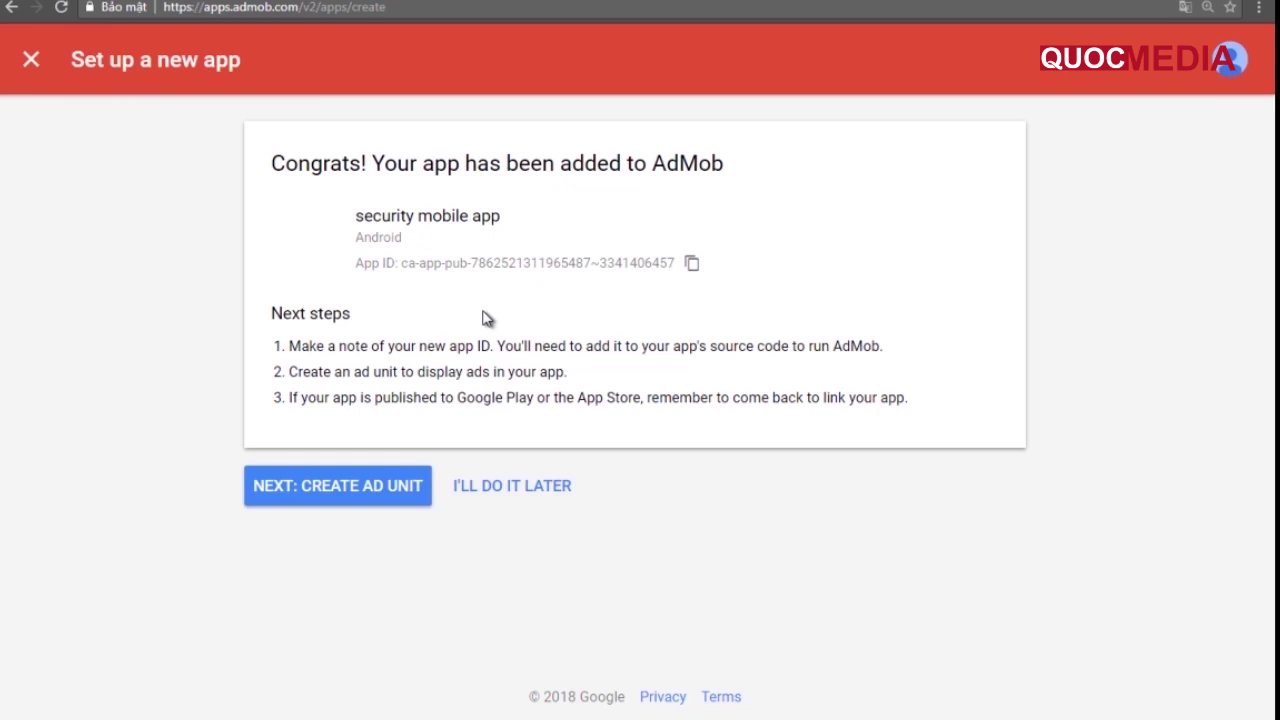
- Select the new app's App ID on the Congrats page and copy it
left_click_drag(364, 263, 684, 265)
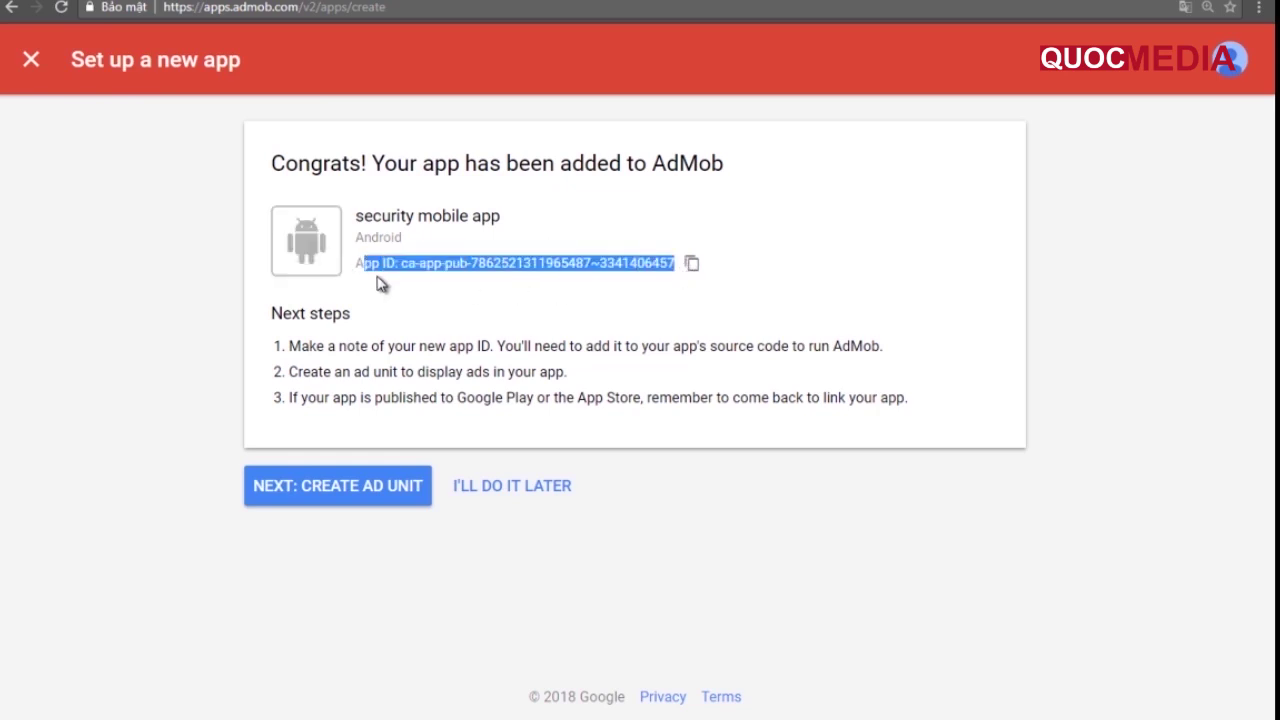
left_click(483, 267)
left_click_drag(396, 263, 684, 264)
left_click(510, 280)
left_click_drag(402, 263, 676, 263)
left_click(691, 265)
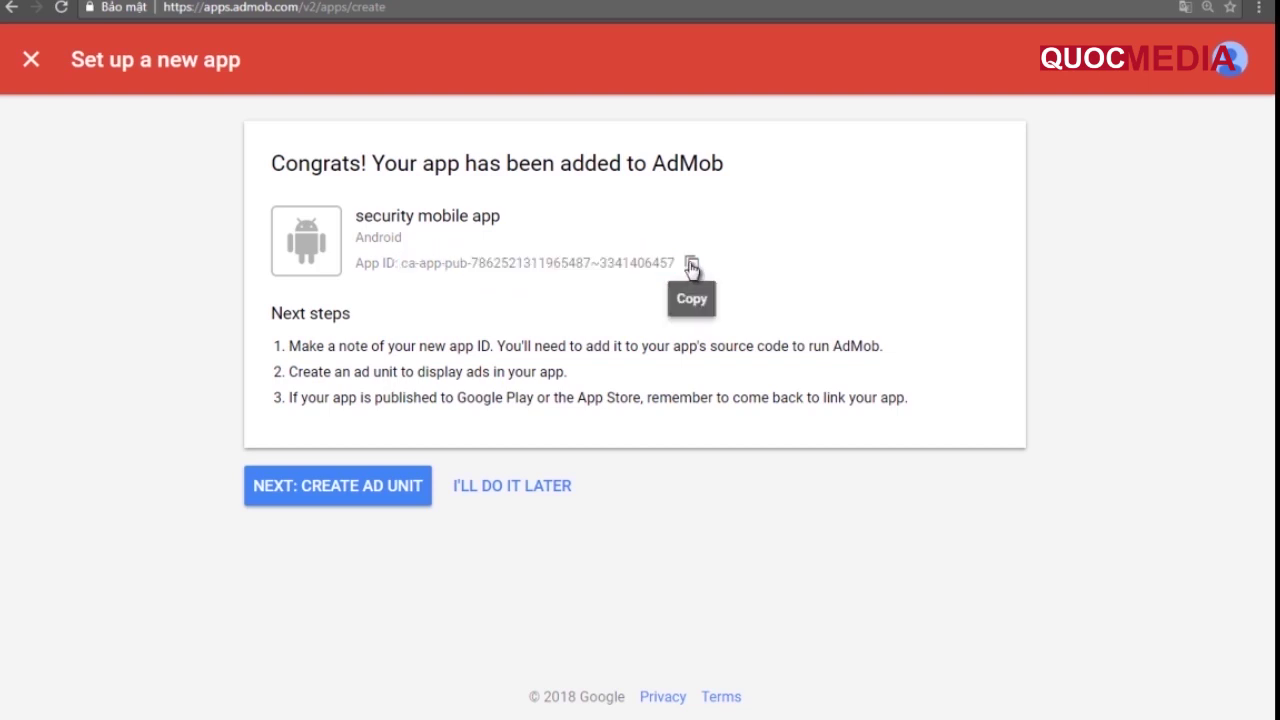
- Move on to creating an ad unit to reach the ad format selection
left_click(378, 502)
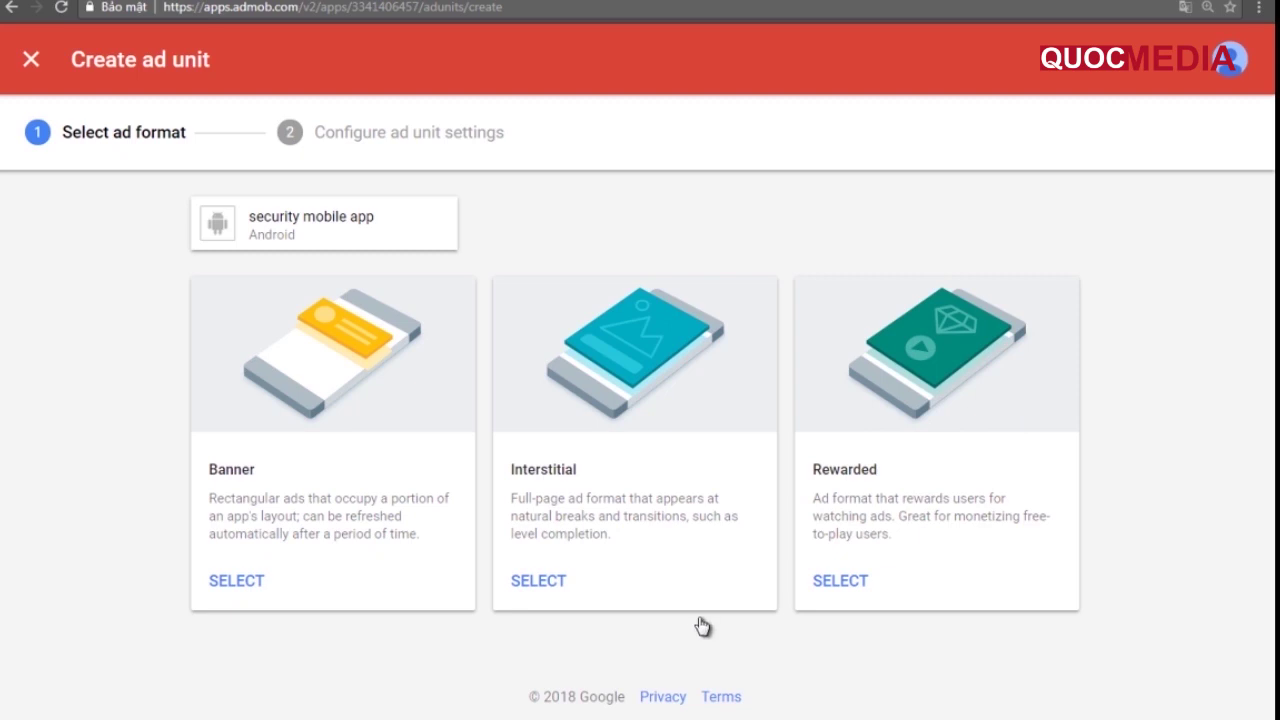
- Create a Banner ad unit named 'banner' and return to the Ad units list
left_click(234, 586)
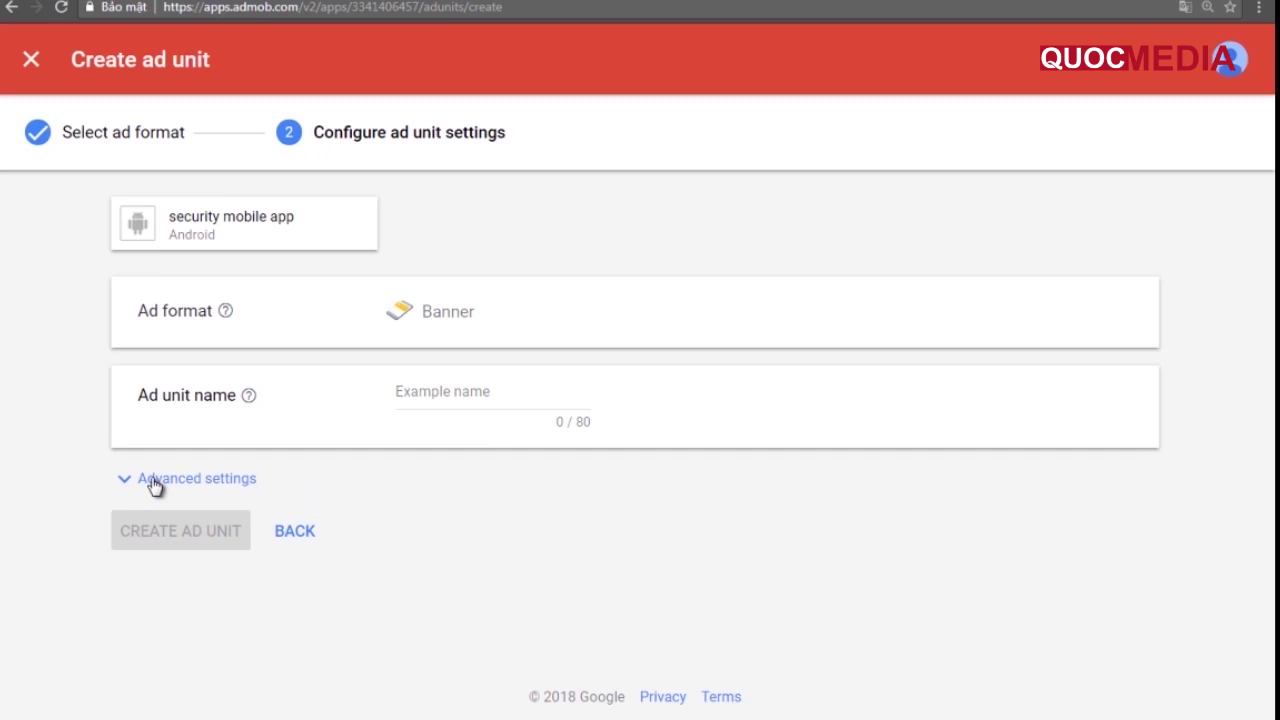
left_click(460, 397)
type("banner")
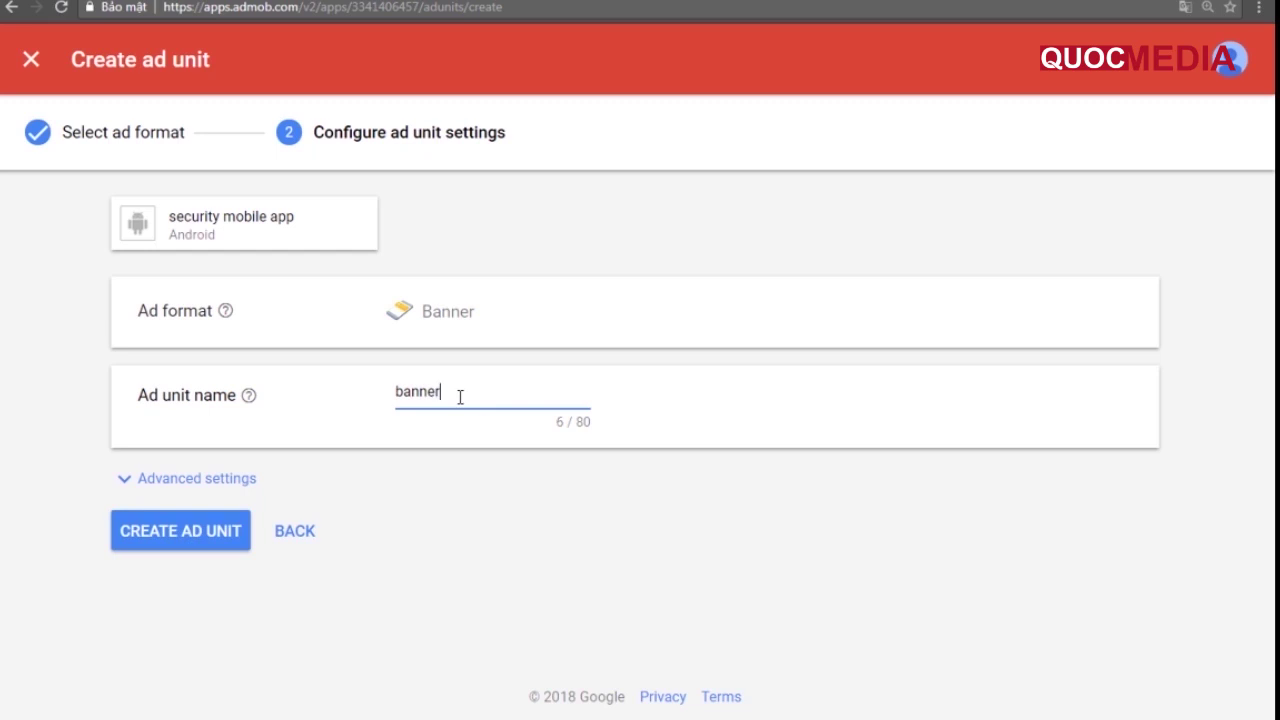
left_click(201, 540)
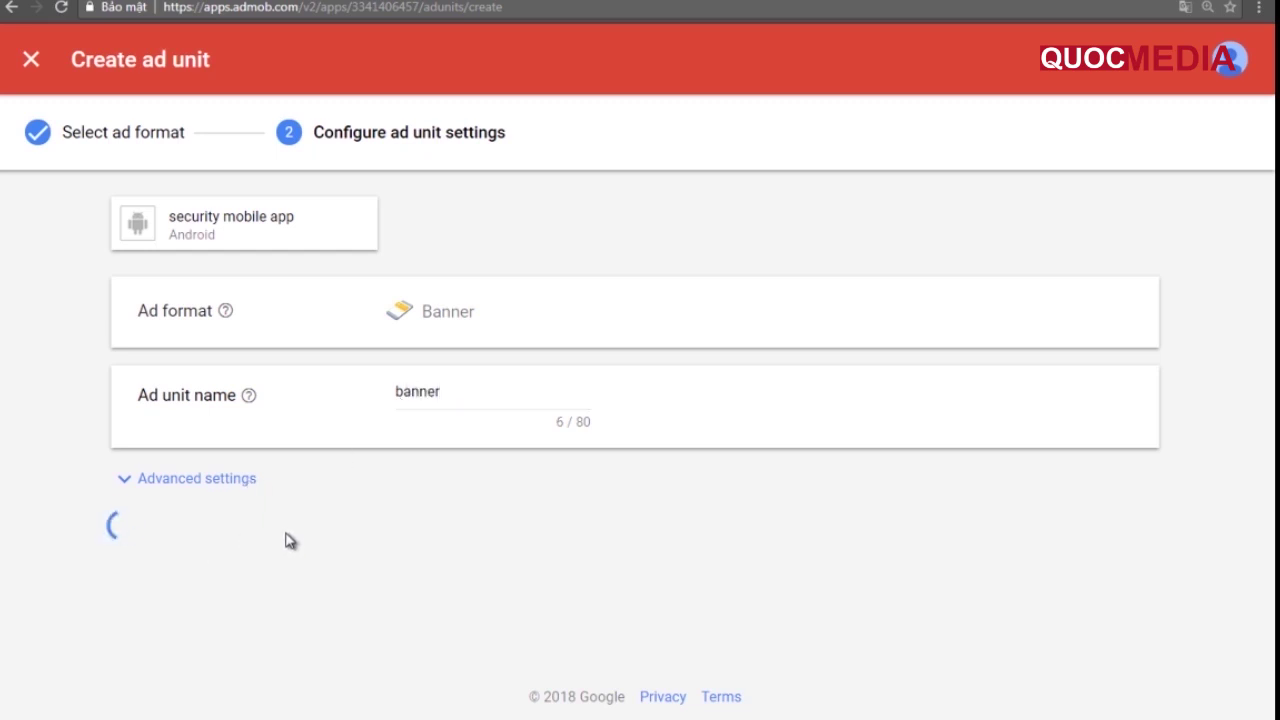
scroll(306, 534, "down", 1)
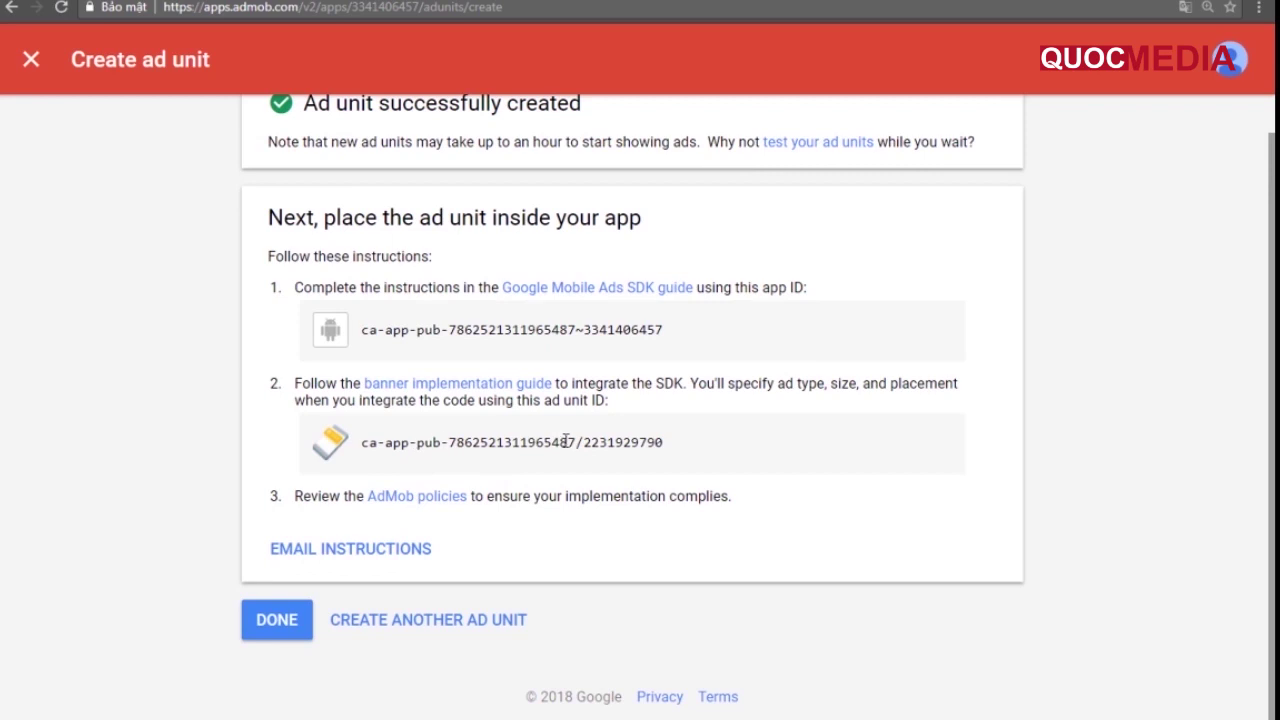
left_click(272, 621)
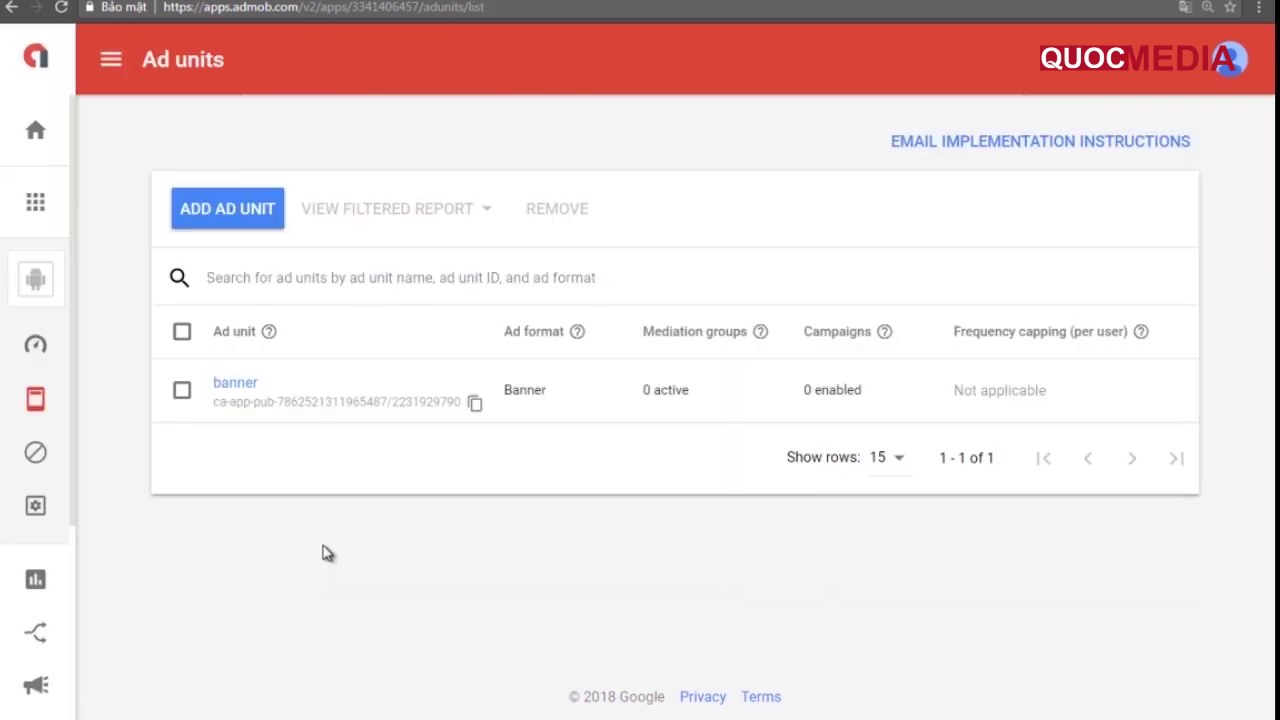
- Add an Interstitial ad unit named 'fullscreen' and select its new ad unit ID
left_click(214, 218)
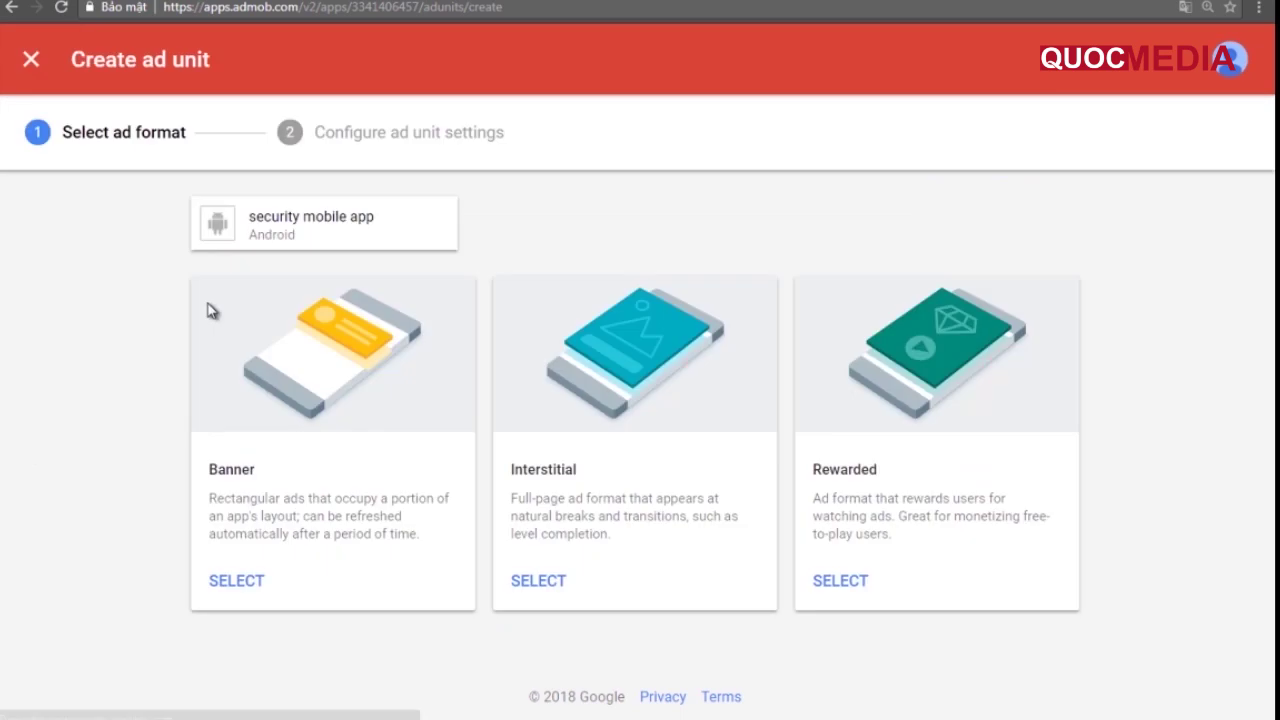
left_click(543, 587)
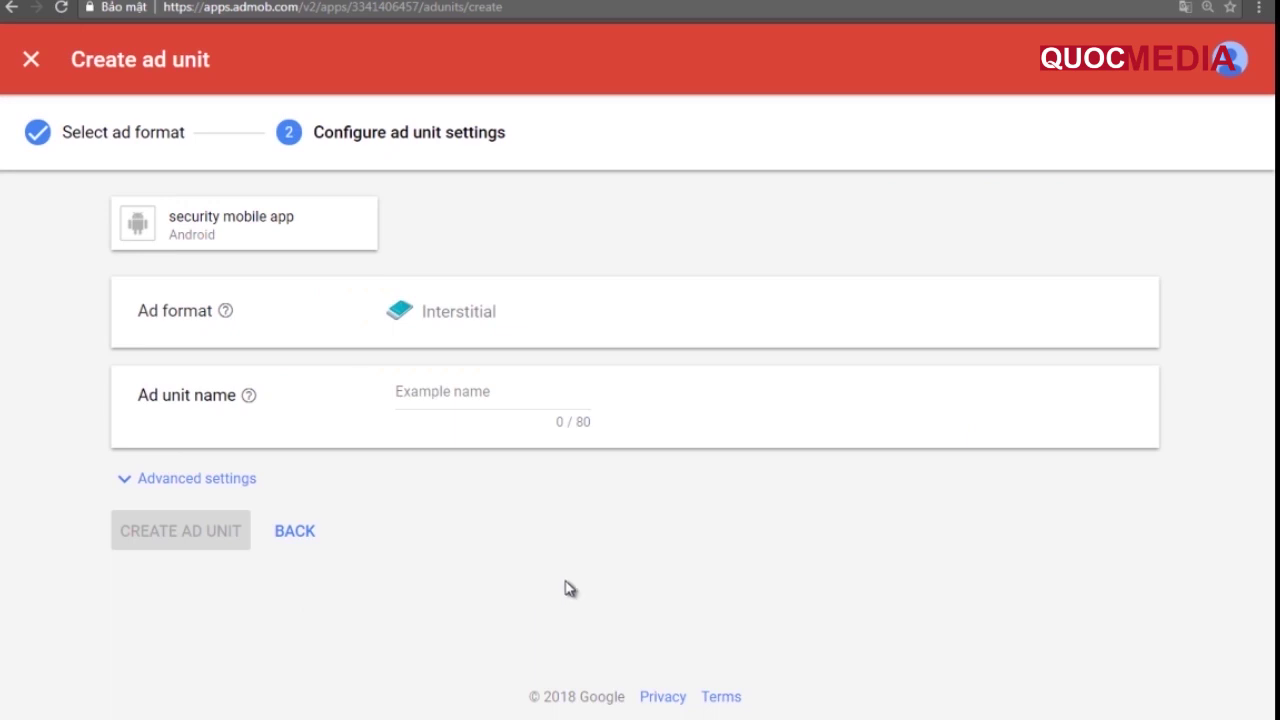
left_click(438, 395)
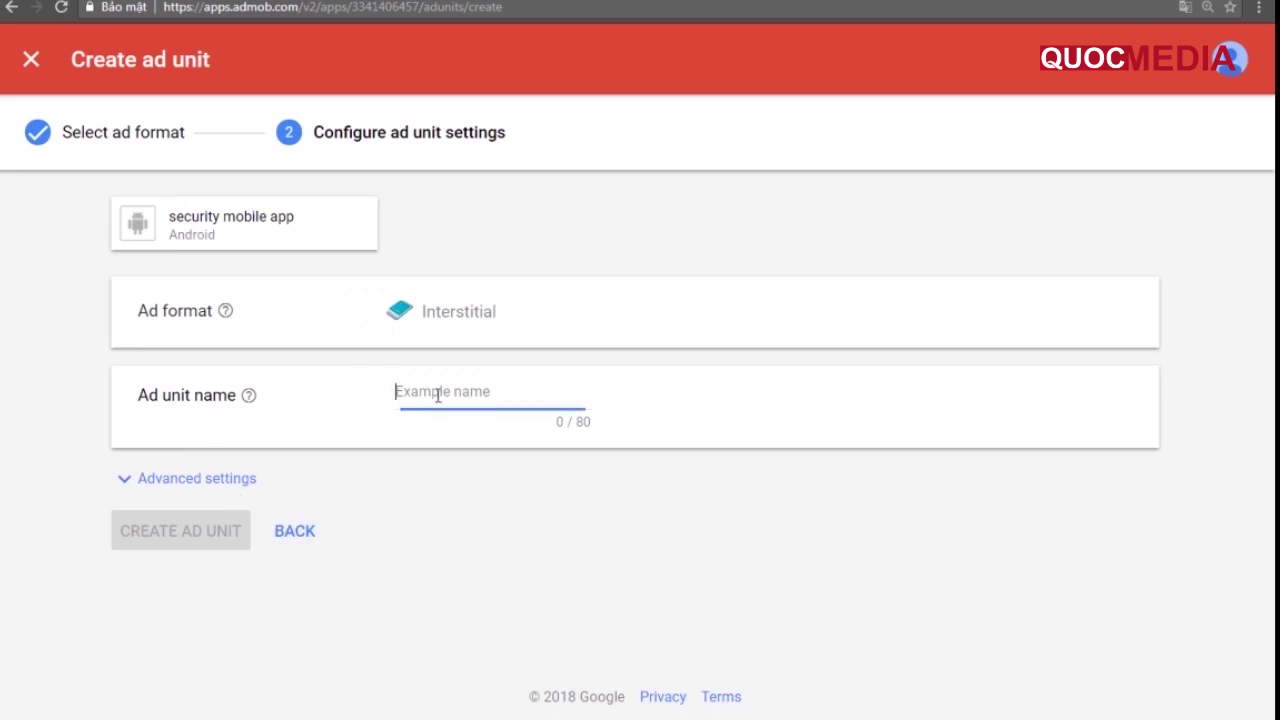
type("fullscreen")
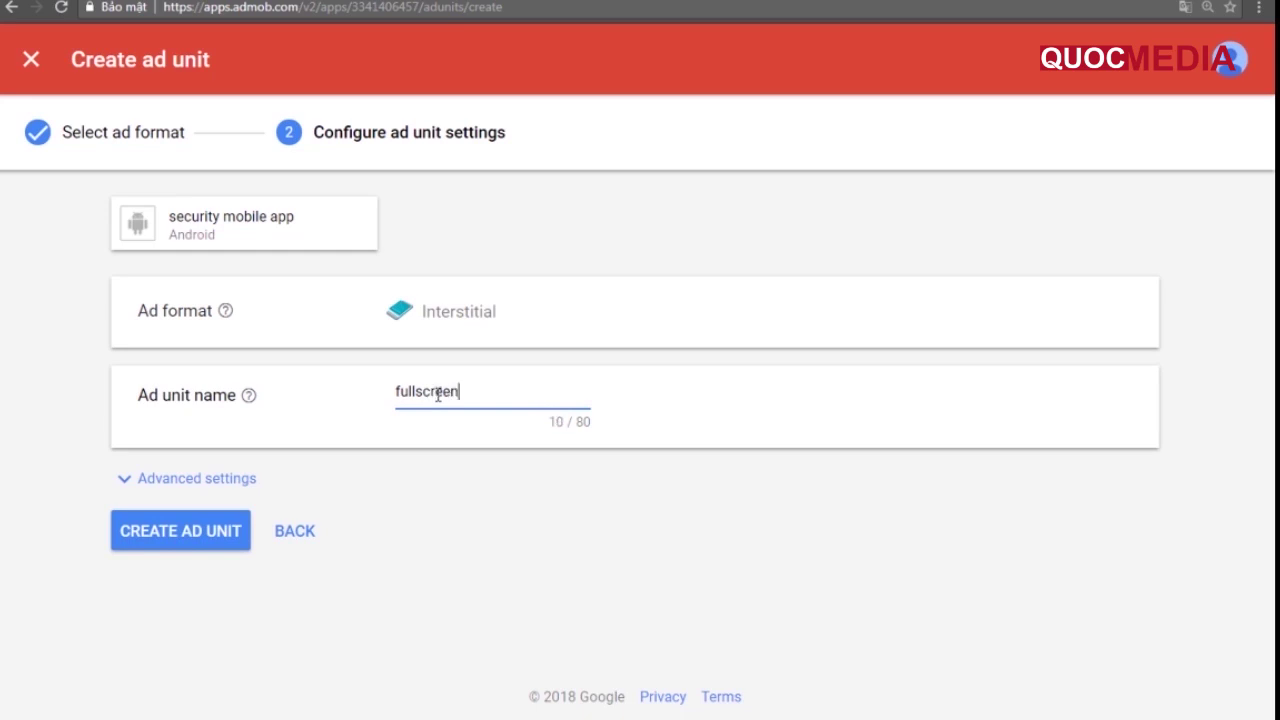
left_click(174, 545)
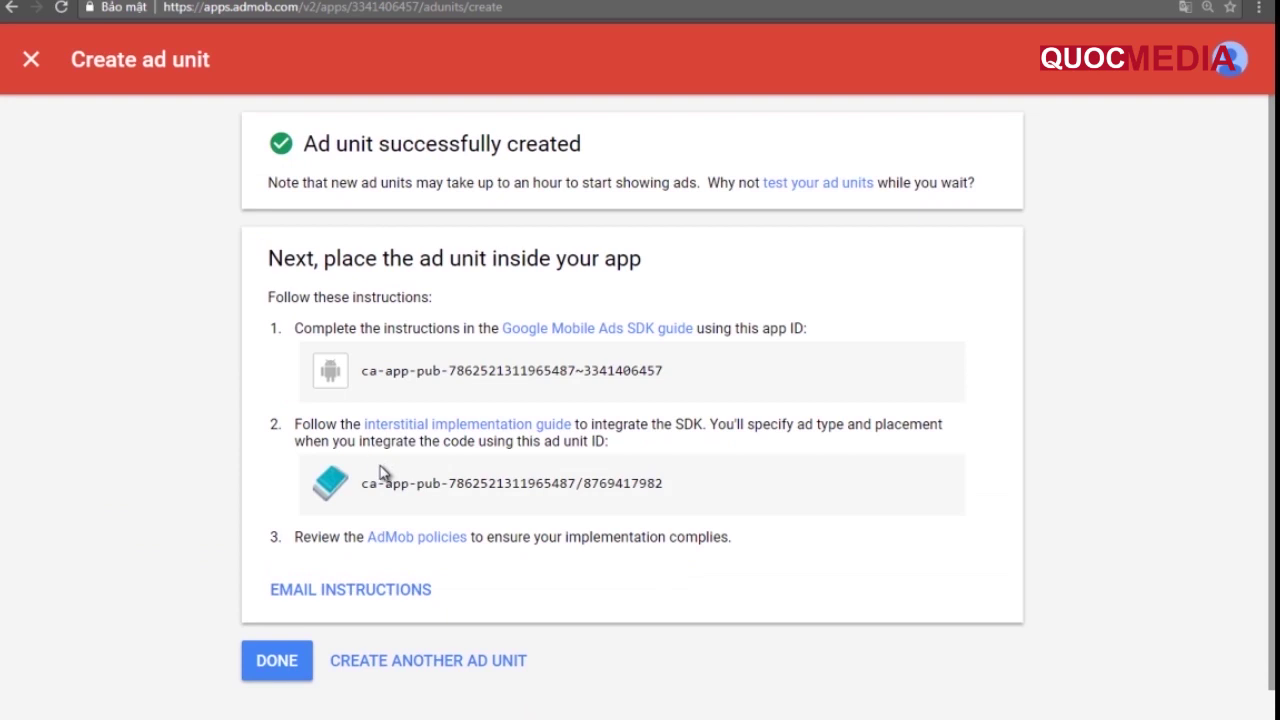
left_click_drag(369, 485, 694, 490)
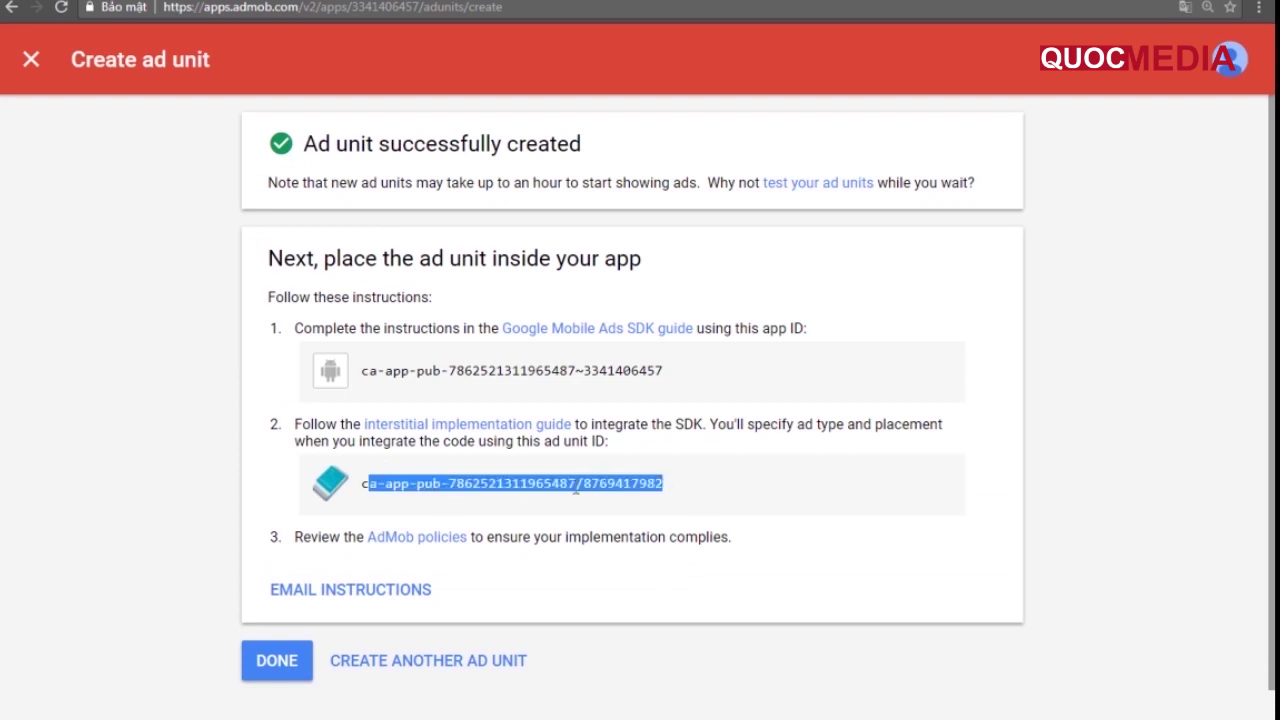
- Back in the Ad units list, select the fullscreen unit ID and begin another ad unit
left_click(277, 663)
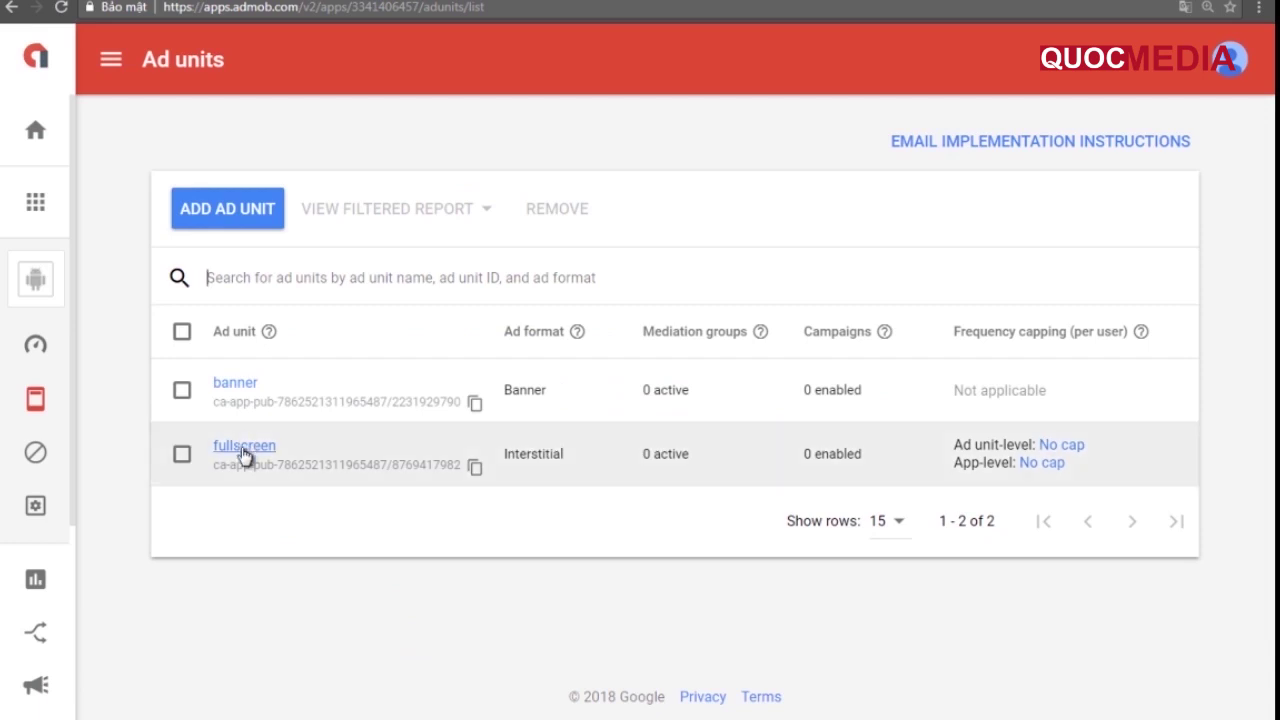
left_click_drag(214, 464, 470, 472)
left_click(416, 518)
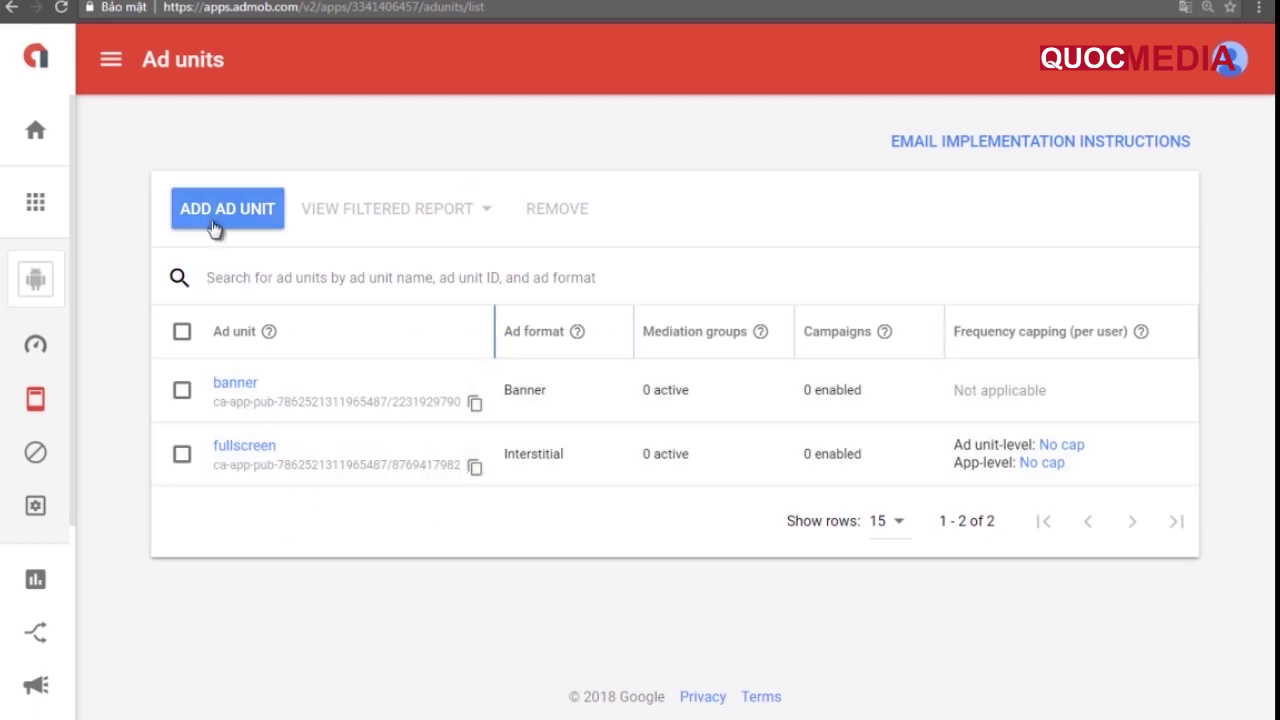
left_click(212, 212)
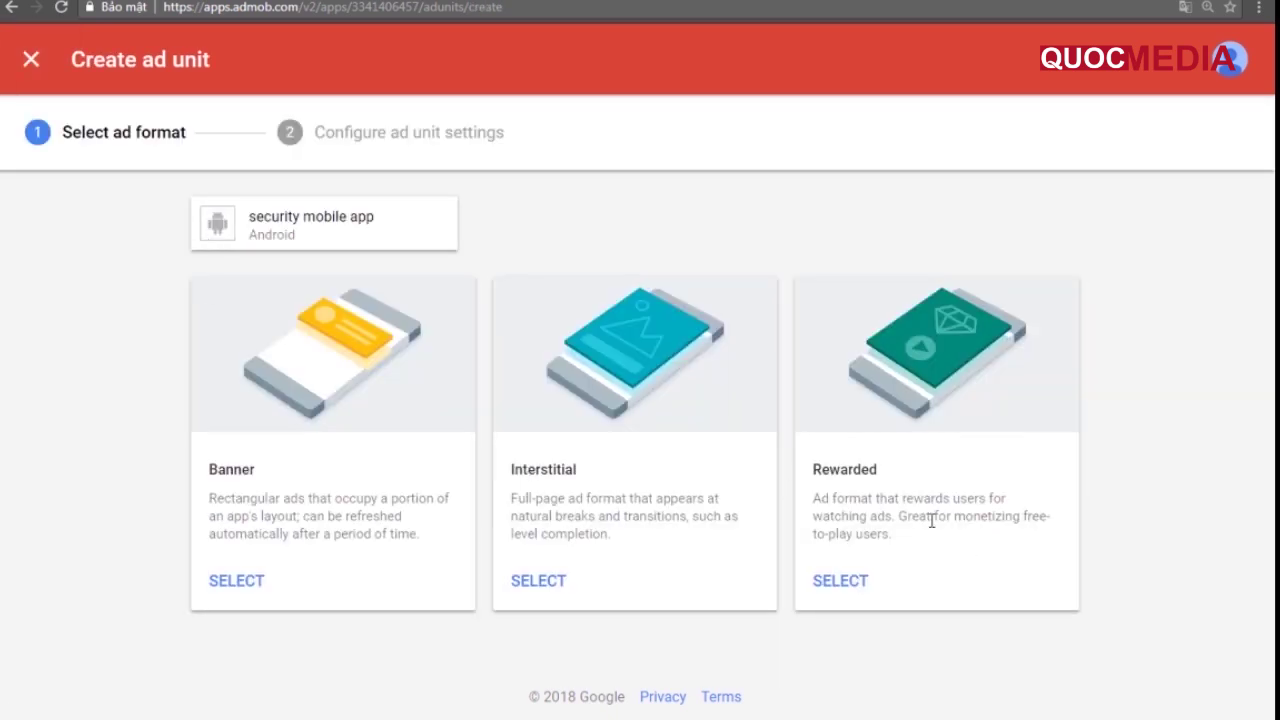
- Create a Rewarded ad unit 'reward 1', keeping reward amount 1 and item Reward
left_click(849, 590)
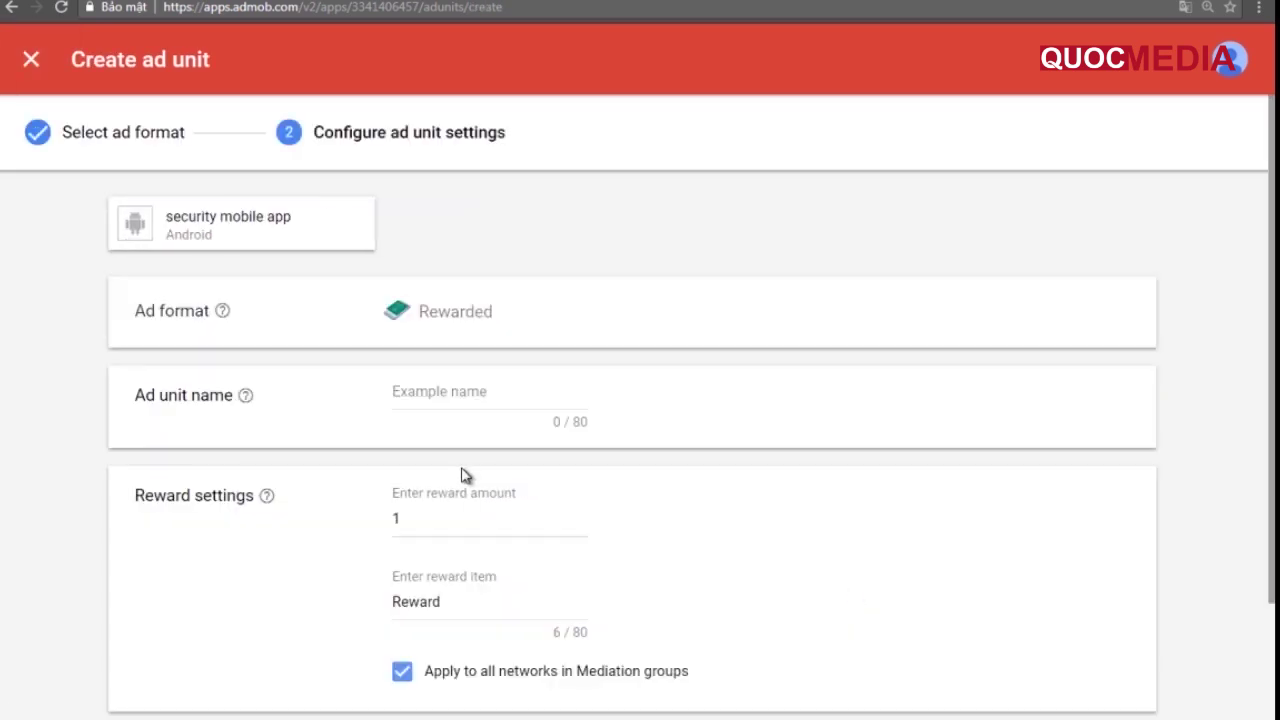
left_click(433, 525)
left_click(440, 393)
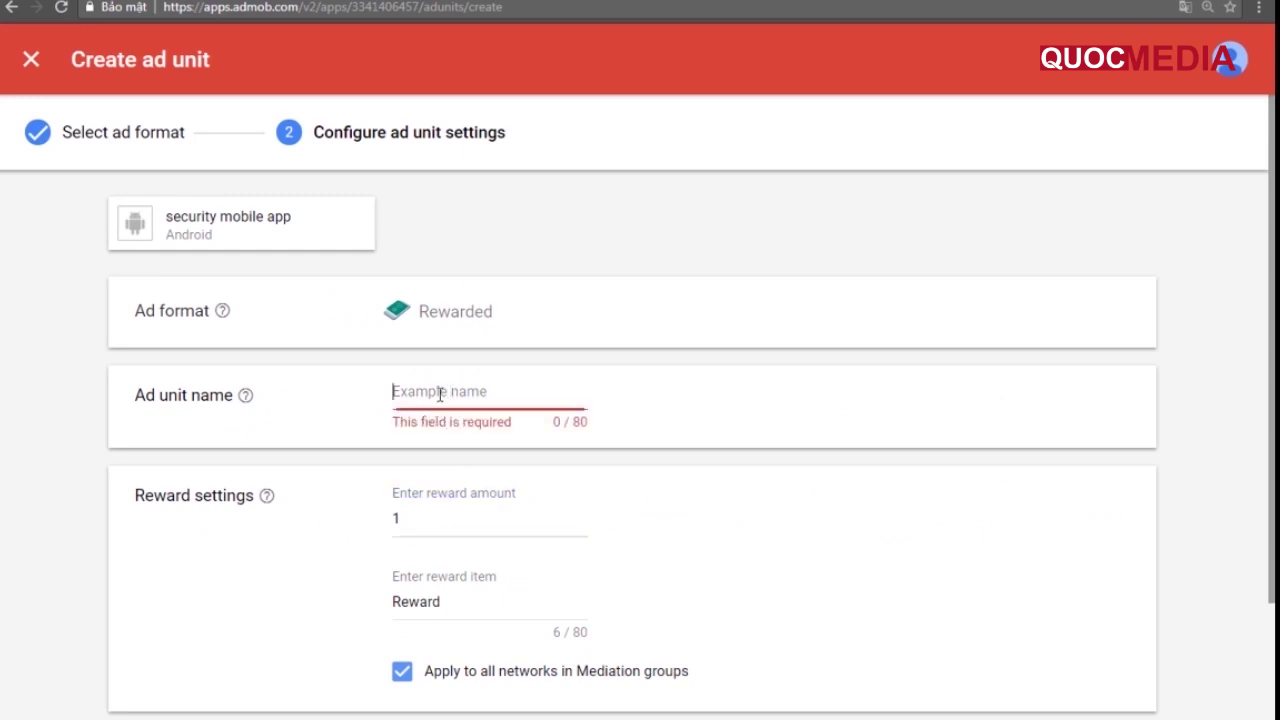
type("reards")
key("BackSpace")
key("BackSpace")
key("BackSpace")
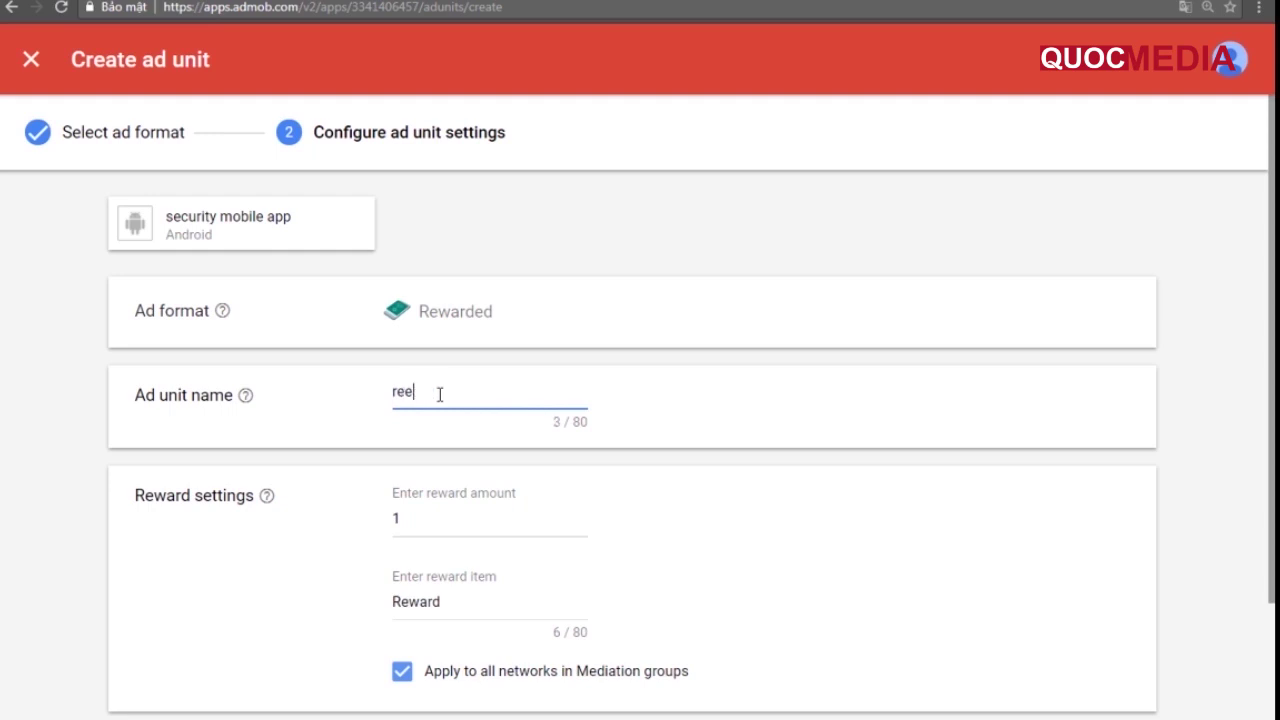
key("BackSpace")
key("BackSpace")
type("eward")
type(" 1")
scroll(444, 445, "down", 3)
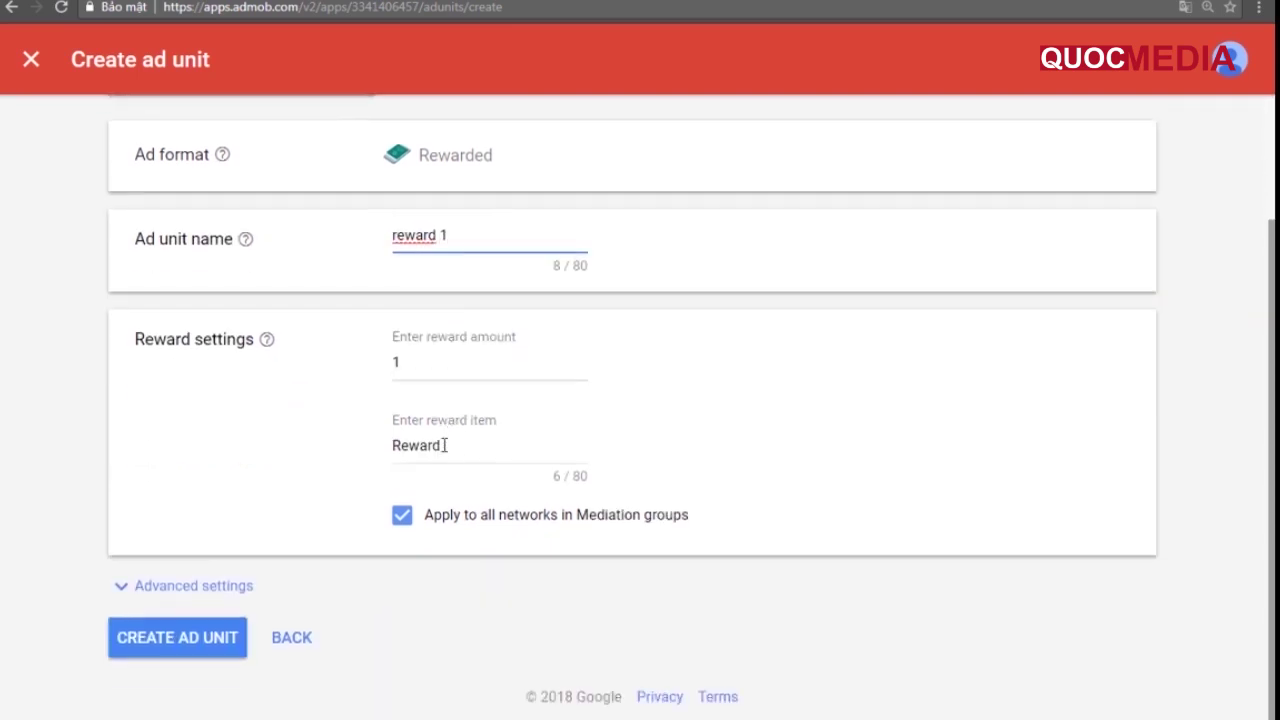
left_click(437, 368)
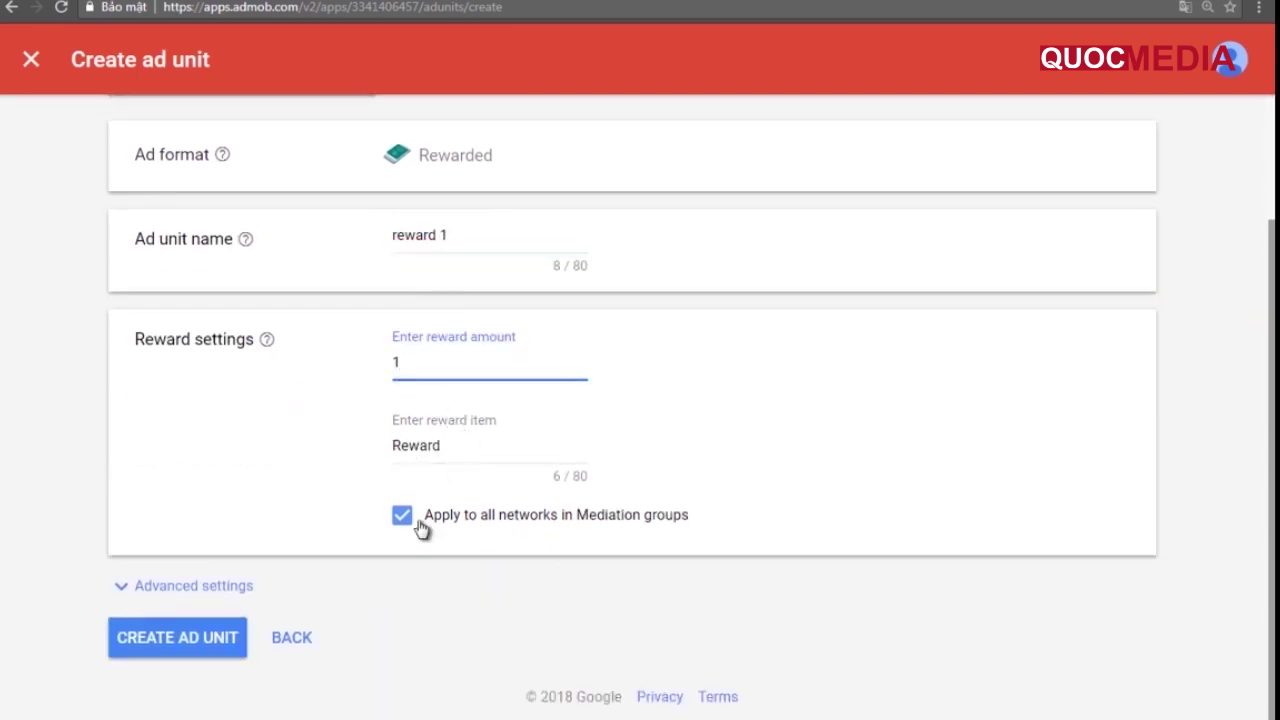
left_click(188, 643)
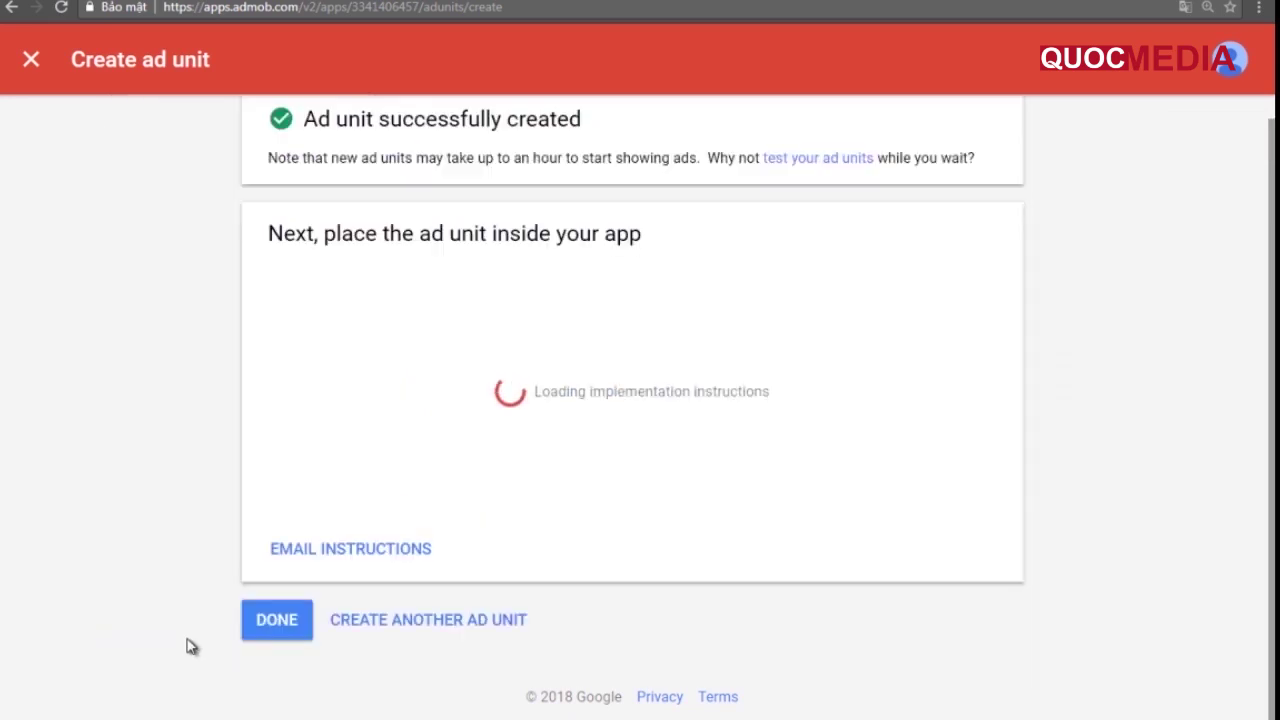
- Close the confirmation to list banner, fullscreen and reward 1 under Ad units
left_click(277, 620)
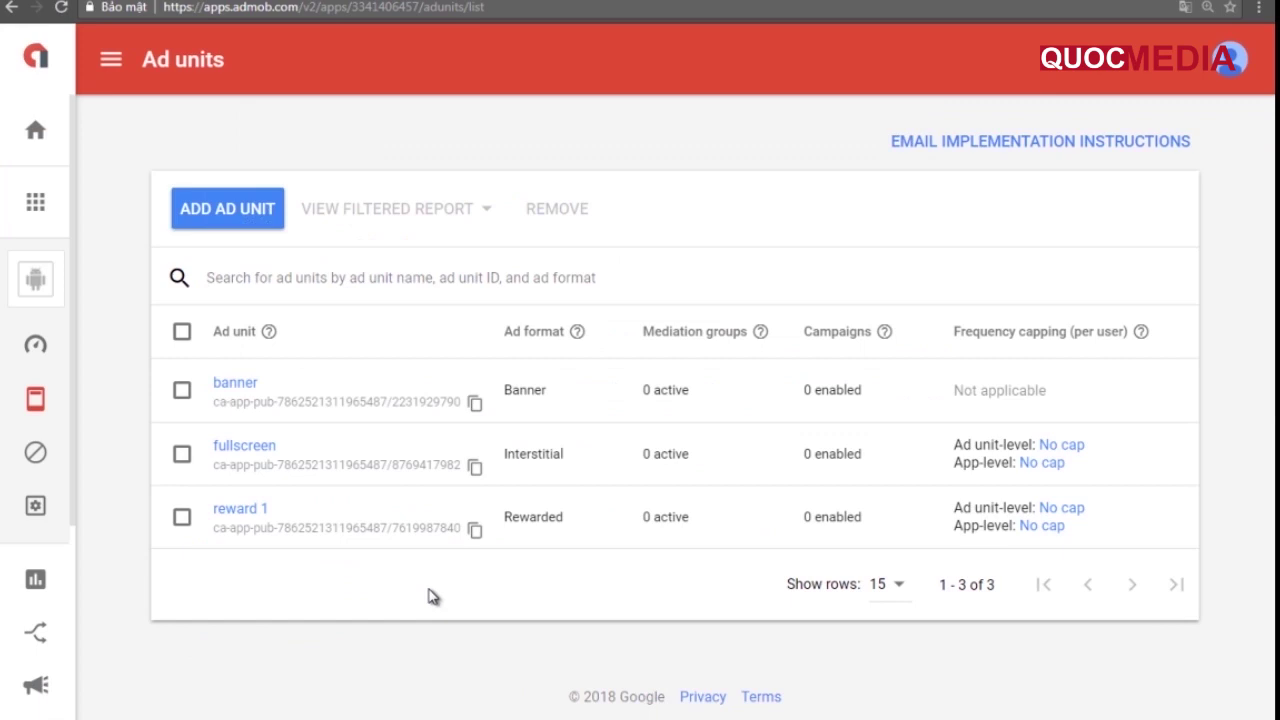